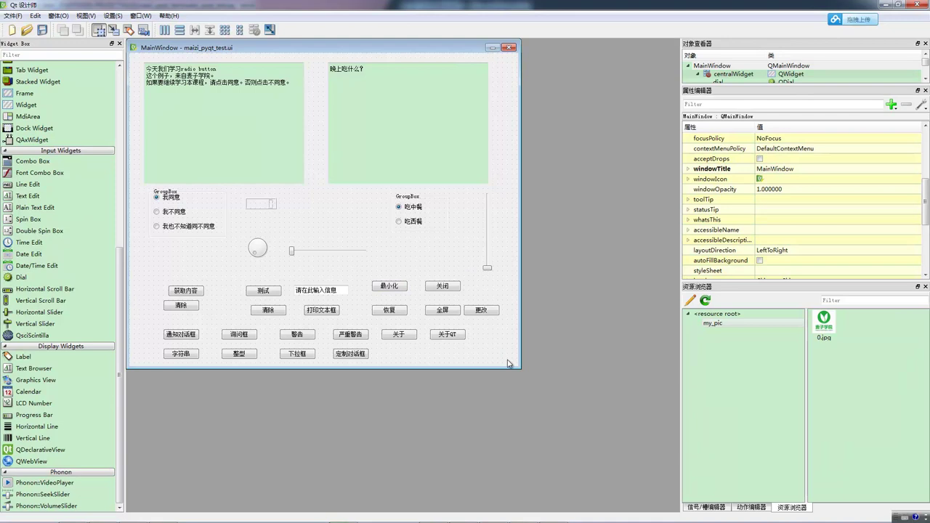
Widen the main window form, add a Graphics View in the free space beside the two text boxes, and save the form
left_click_drag(520, 369, 656, 377)
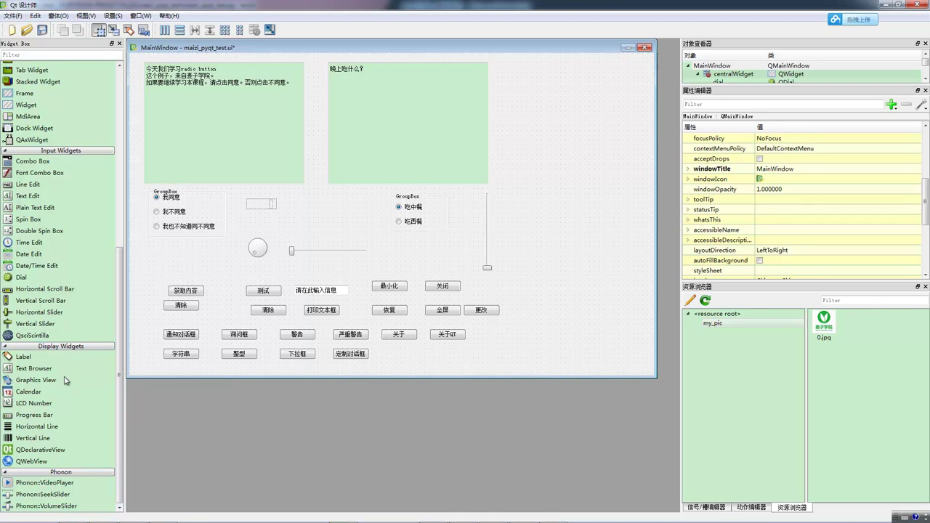
left_click_drag(20, 385, 505, 69)
left_click(531, 211)
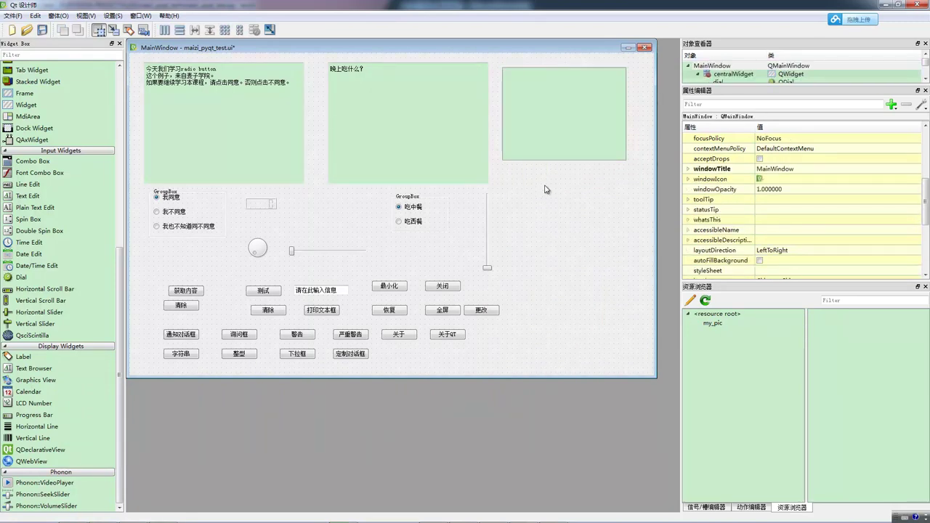
left_click(538, 203)
key("ctrl+s")
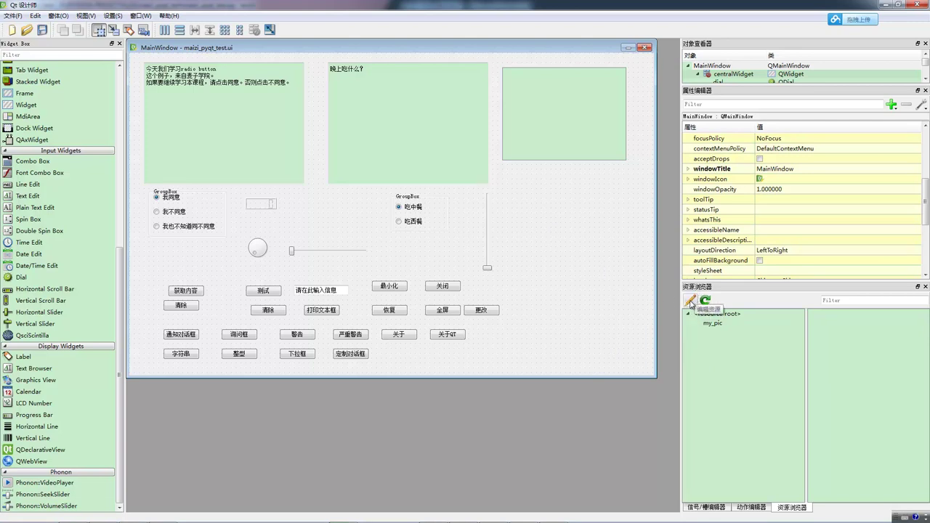
Remove the my_pic prefix and the pic_test.qrc file in the resource editor
left_click(690, 301)
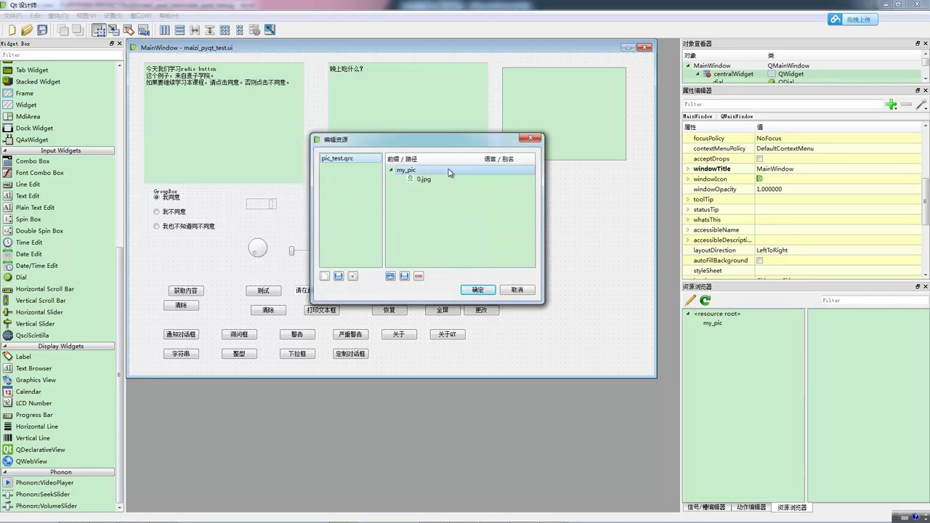
left_click_drag(435, 143, 438, 128)
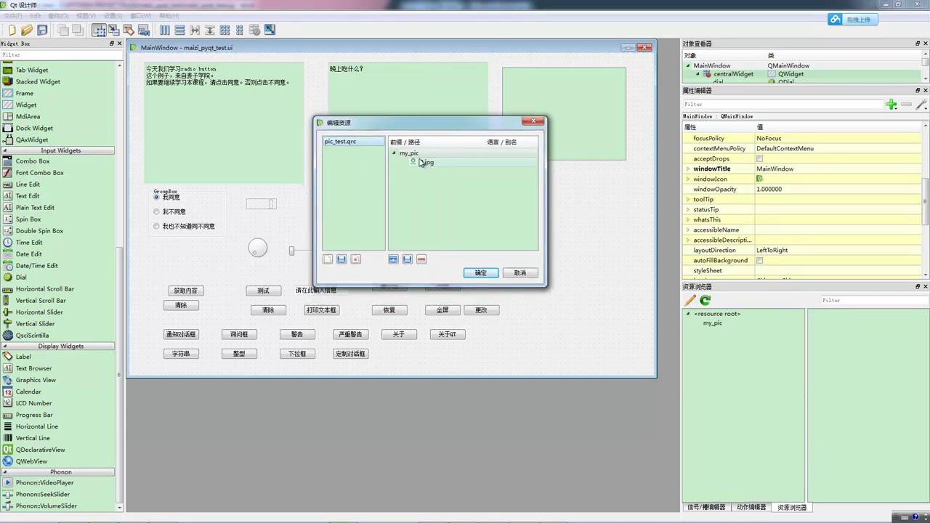
left_click(423, 260)
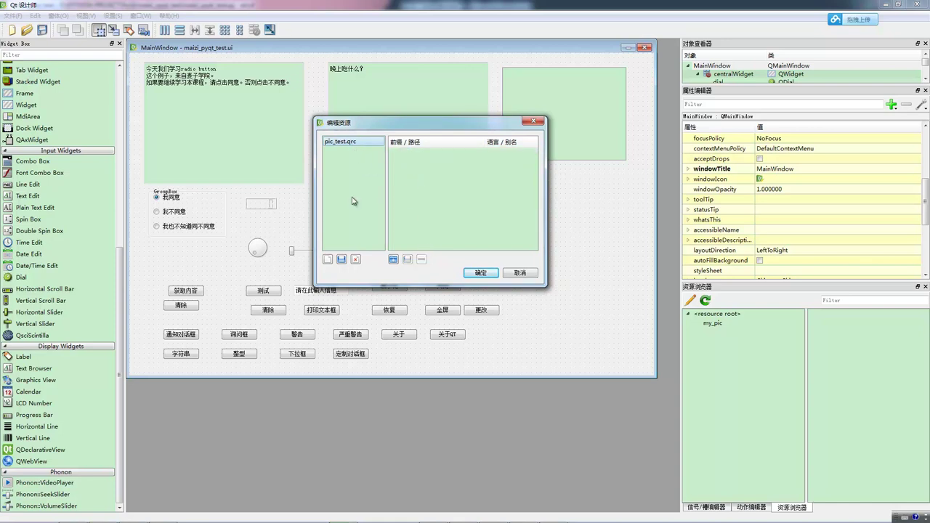
left_click(356, 259)
Create a new resource file named my_test in the maizi_pyqt_test folder
left_click(328, 260)
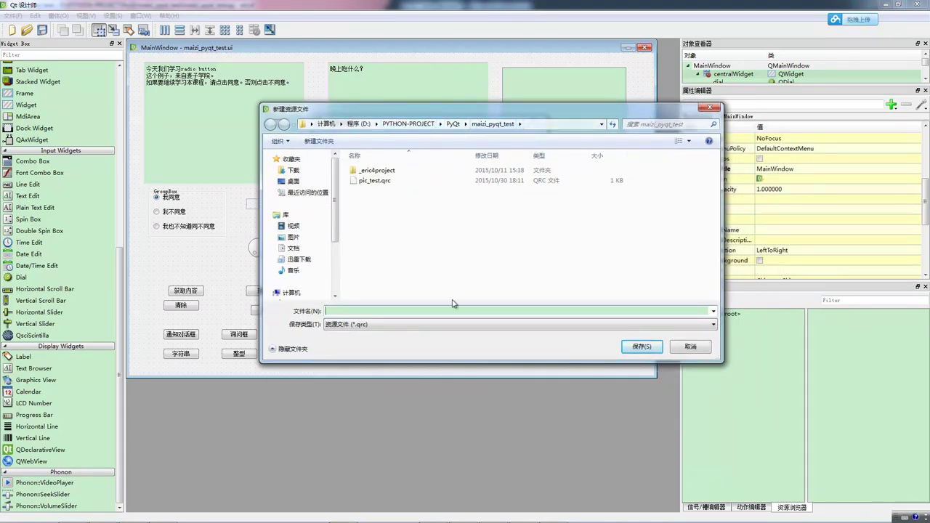
type("m")
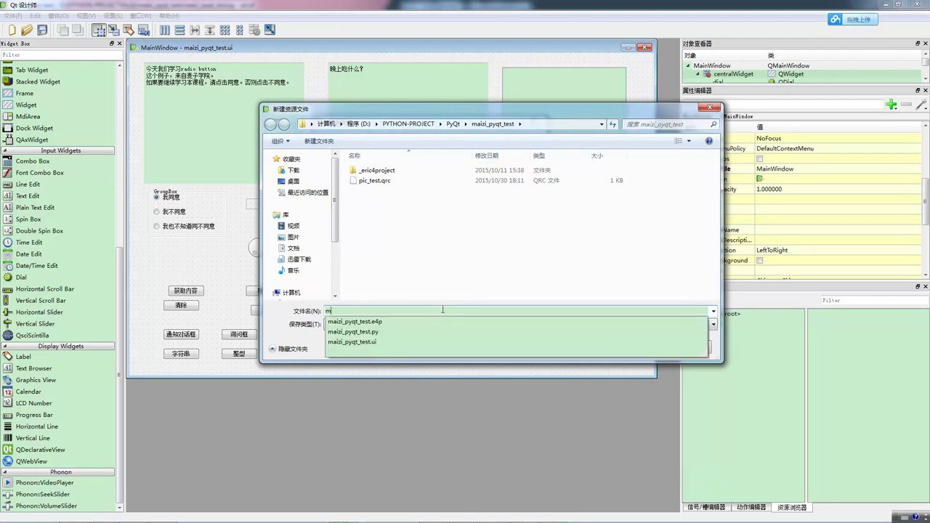
type("y_test")
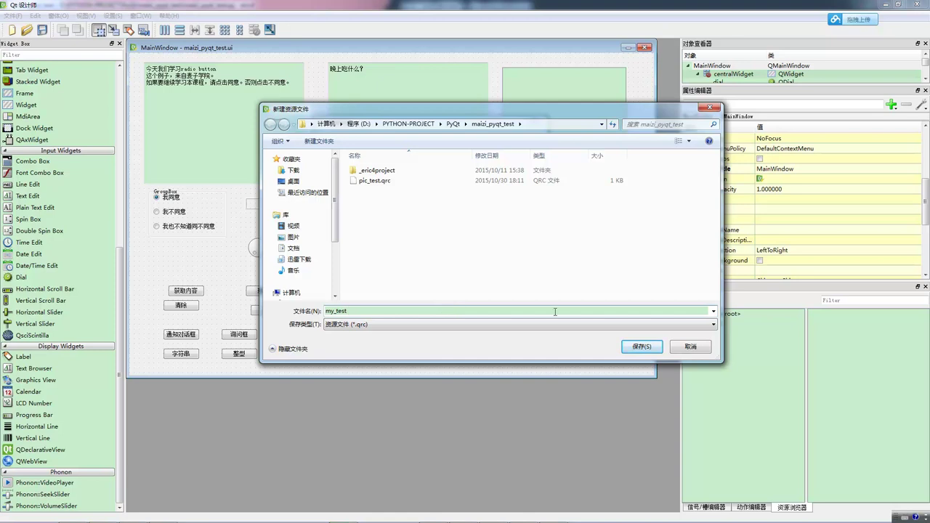
left_click(640, 347)
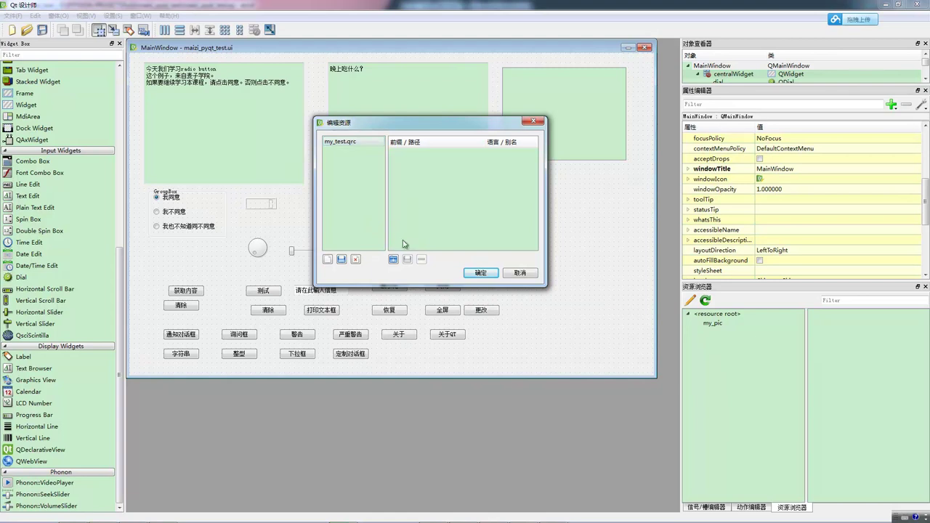
Add the prefix my_pic to my_test.qrc and open the file chooser for adding a file to it
left_click(393, 260)
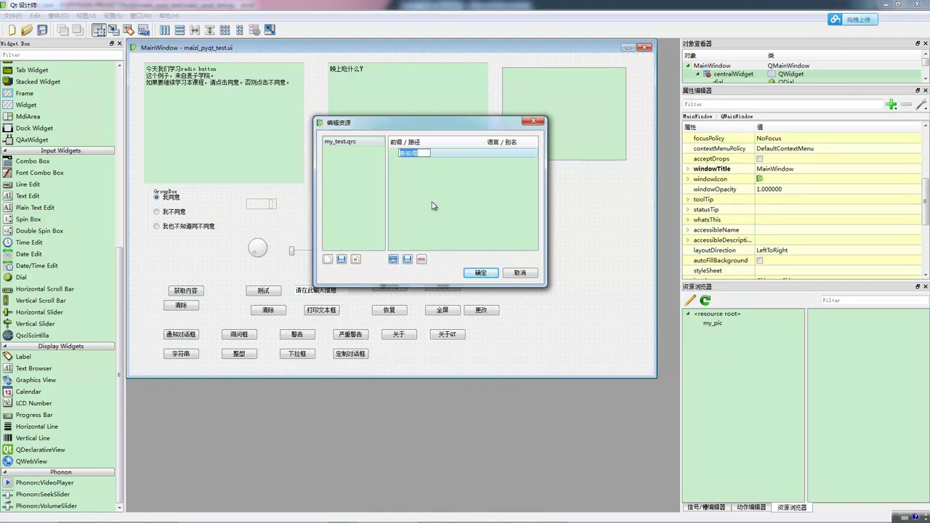
type("my_pic")
key("Return")
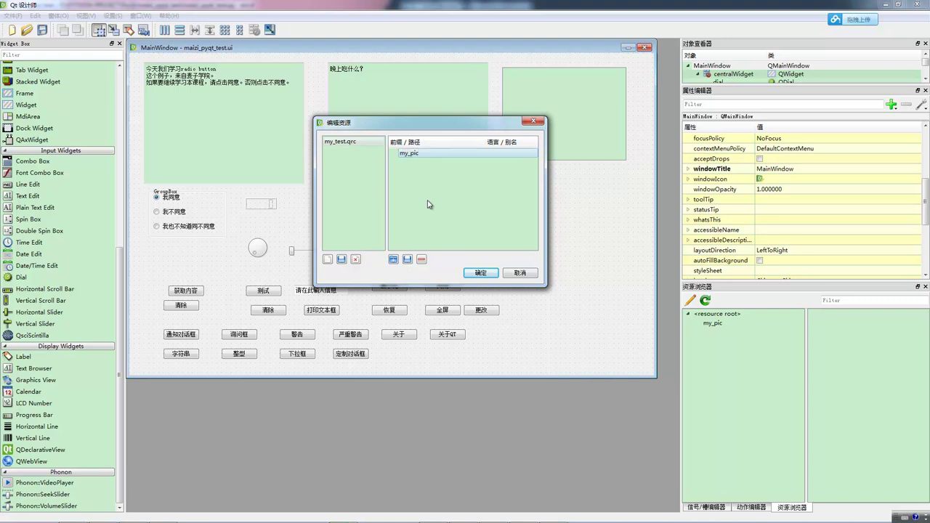
left_click(407, 261)
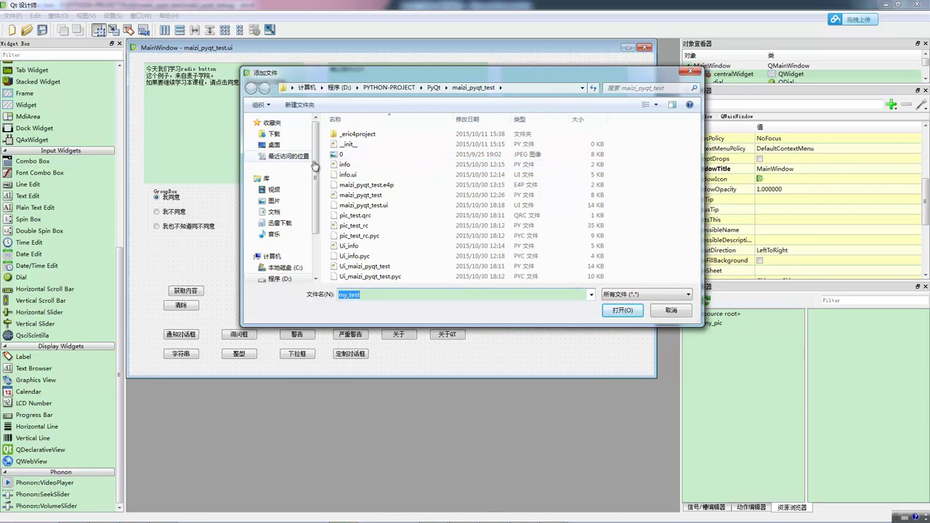
Look for the picture file on the desktop
left_click(274, 146)
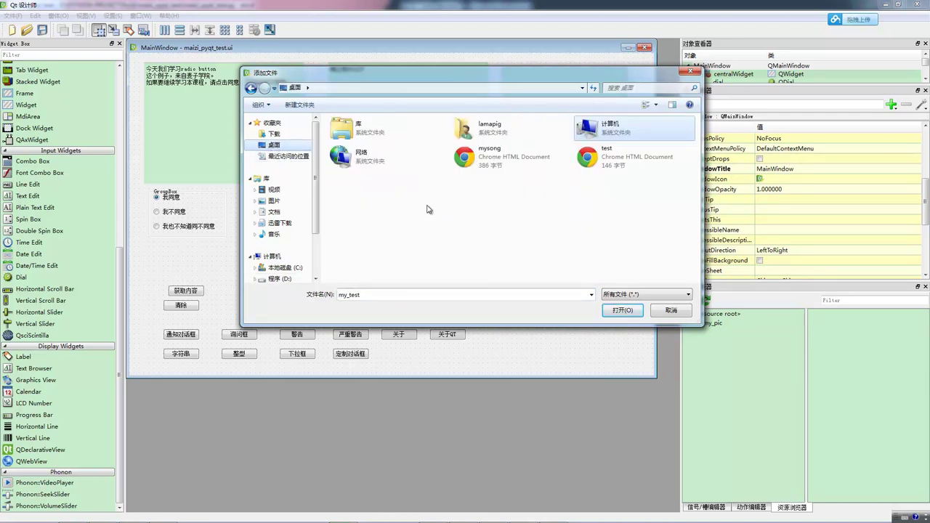
key("super+d")
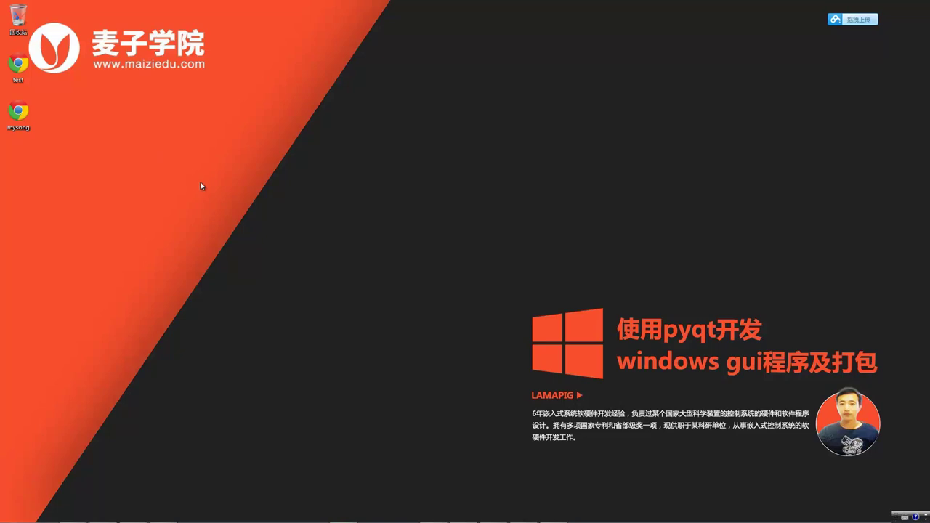
key("super+d")
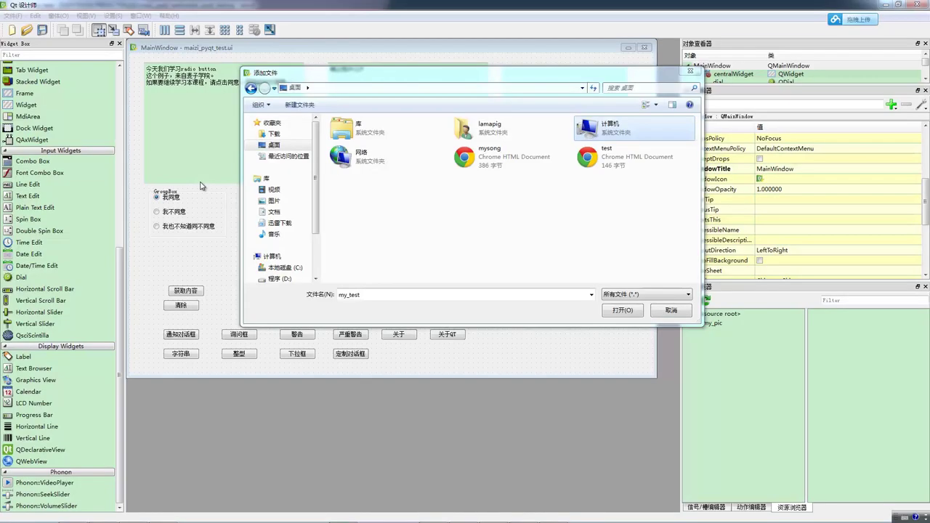
Switch to Windows Explorer, view the JPEG image 0 in the maizi_pyqt_test folder, and return to Qt Designer's file chooser
mouse_move(103, 513)
left_click(109, 487)
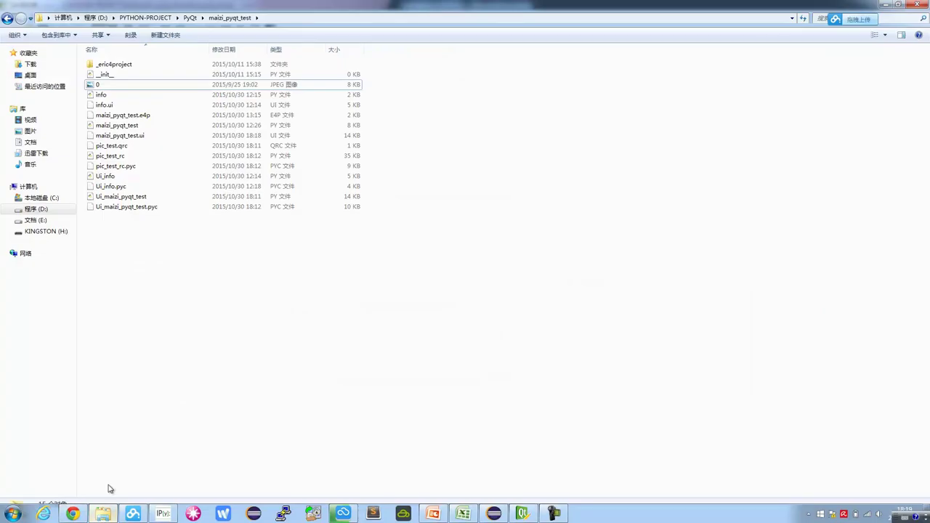
double_click(122, 90)
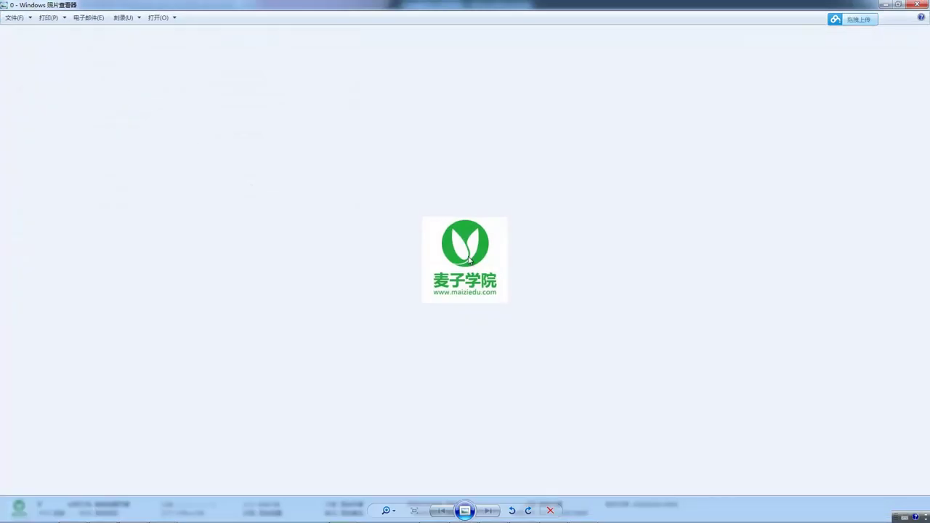
left_click(917, 4)
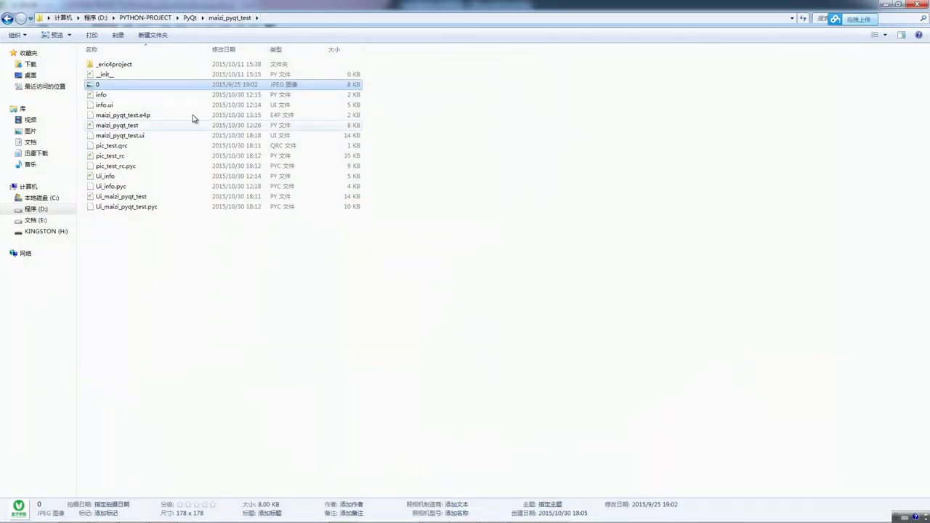
key("super+d")
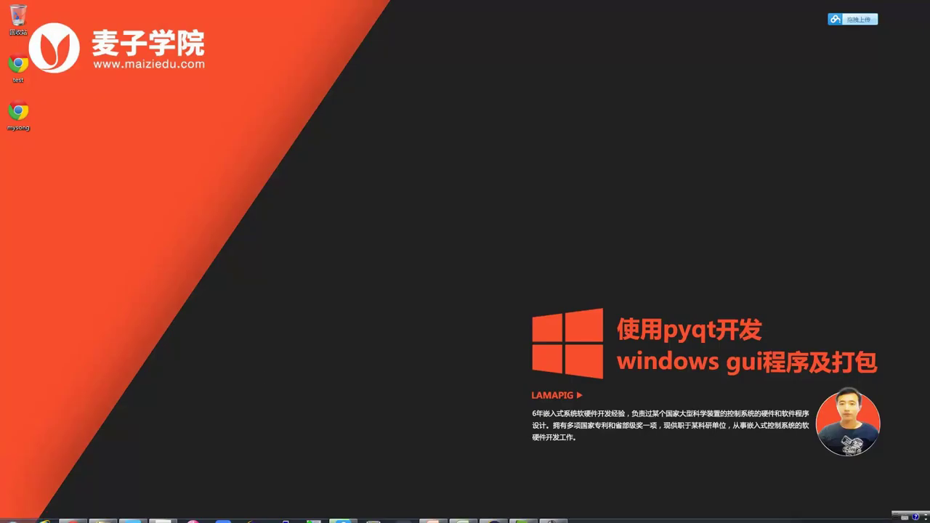
left_click(523, 513)
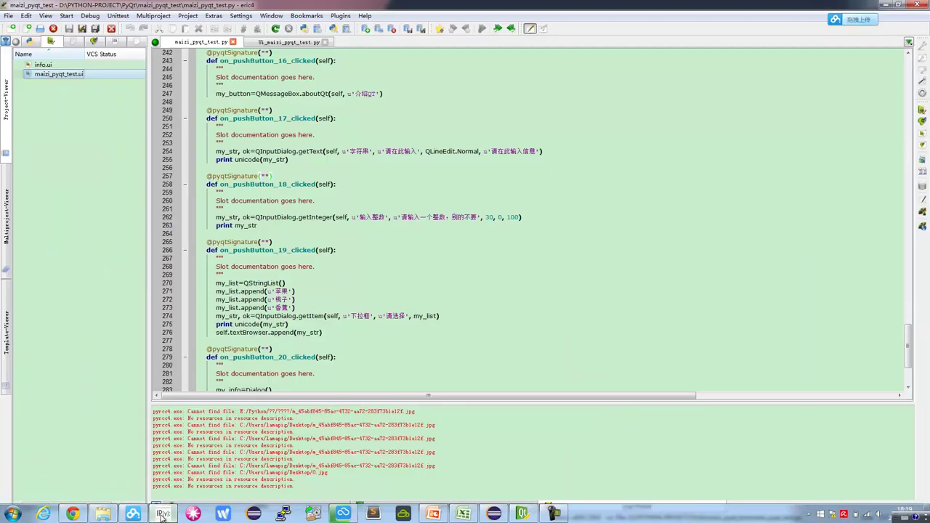
left_click(524, 513)
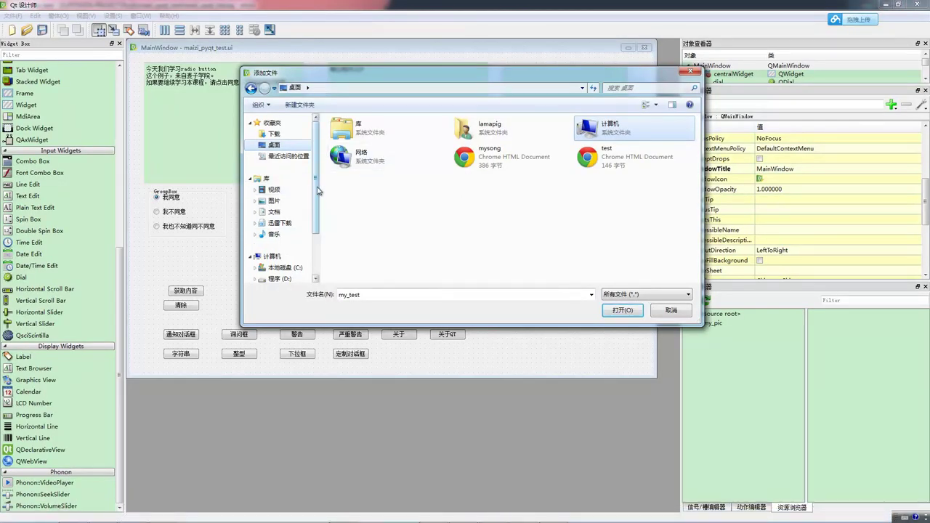
Add the JPEG image 0 from D:\PYTHON-PROJECT\PyQt\maizi_pyqt_test to the my_pic prefix and confirm the resource changes
left_click_drag(316, 208, 311, 252)
left_click(278, 229)
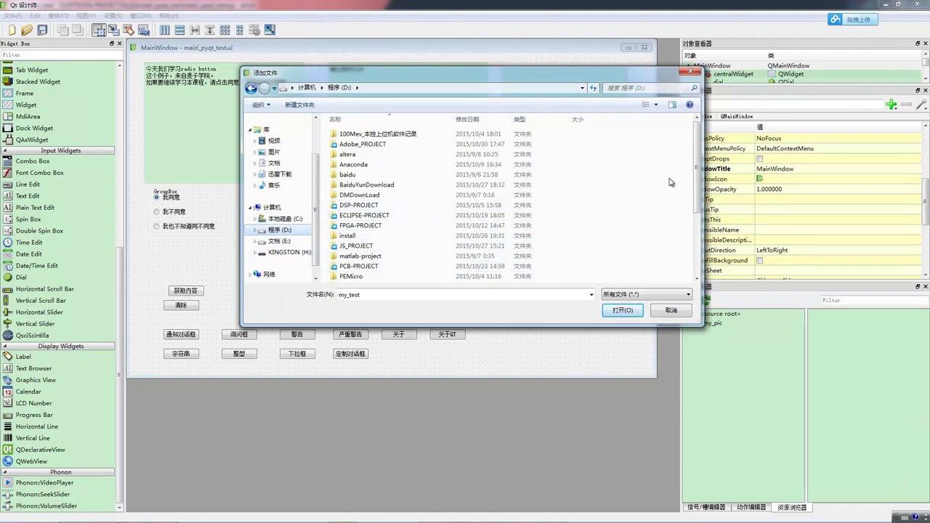
left_click_drag(694, 146, 695, 218)
double_click(356, 229)
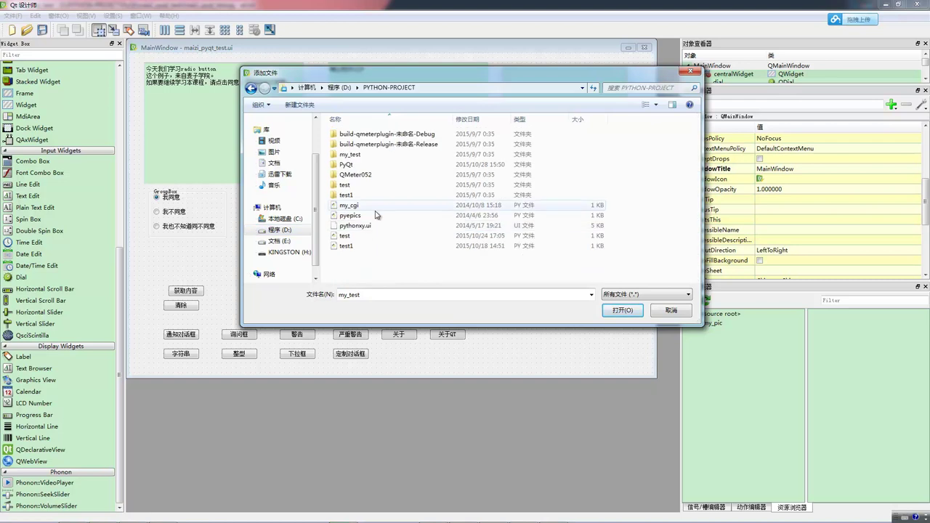
double_click(347, 164)
double_click(360, 220)
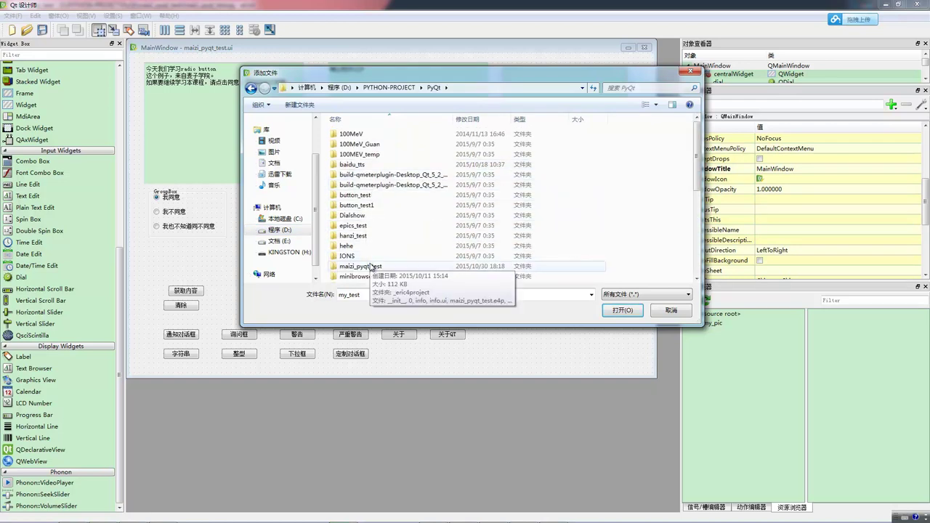
left_click(339, 154)
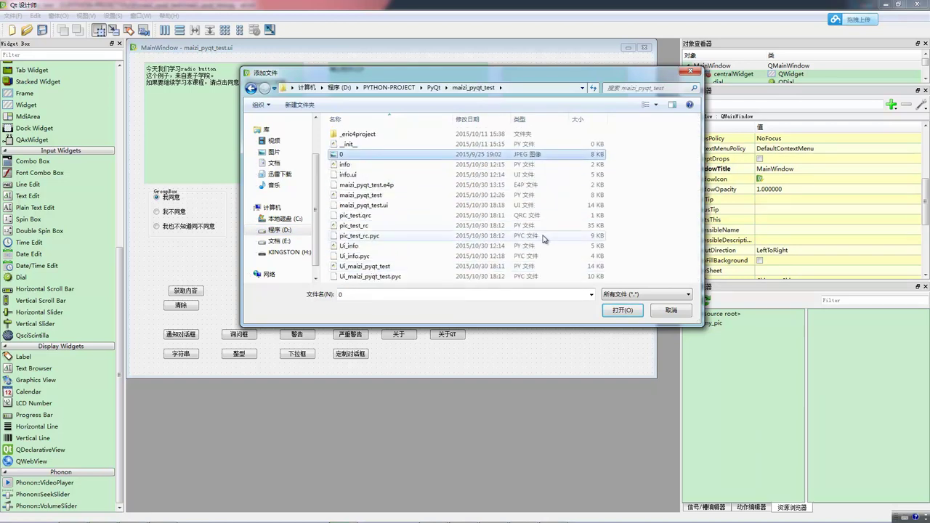
left_click(627, 312)
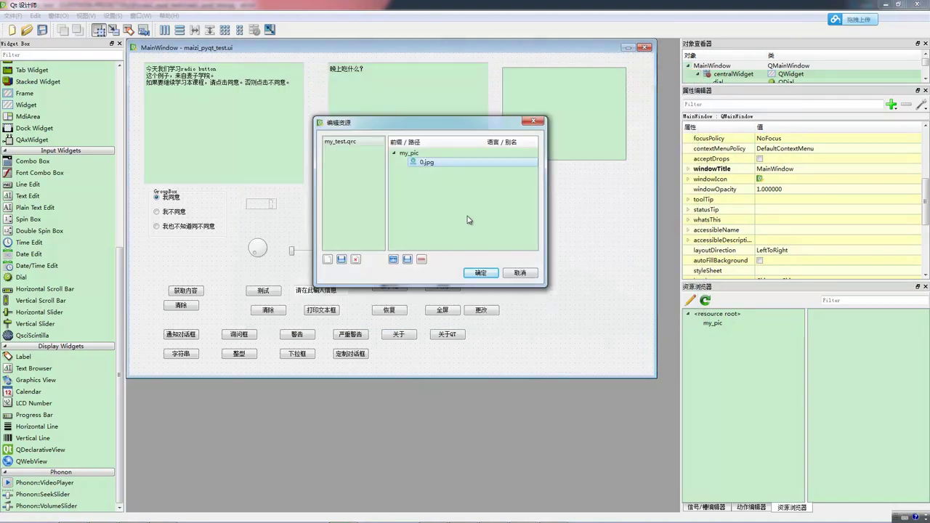
left_click(478, 274)
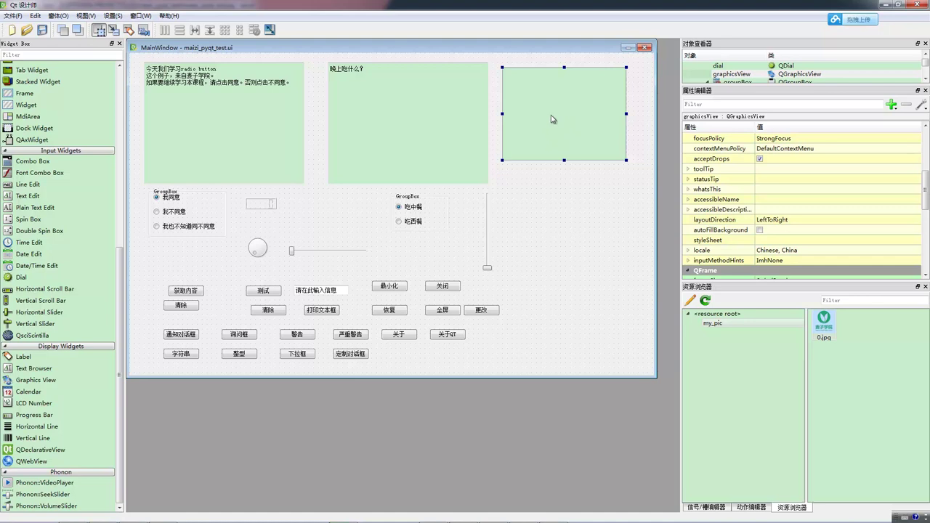
Give the Graphics View a style sheet whose border-image resource is 0.jpg from the my_pic prefix
right_click(557, 114)
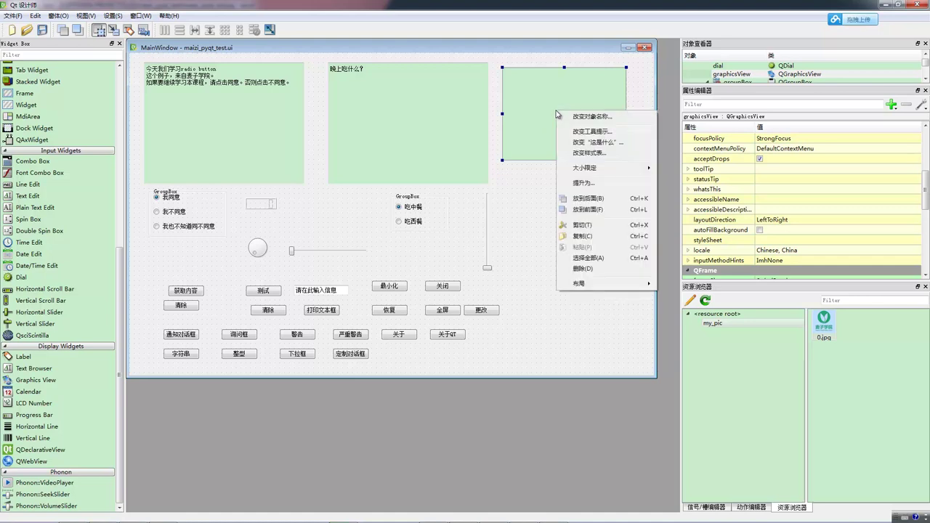
left_click(588, 153)
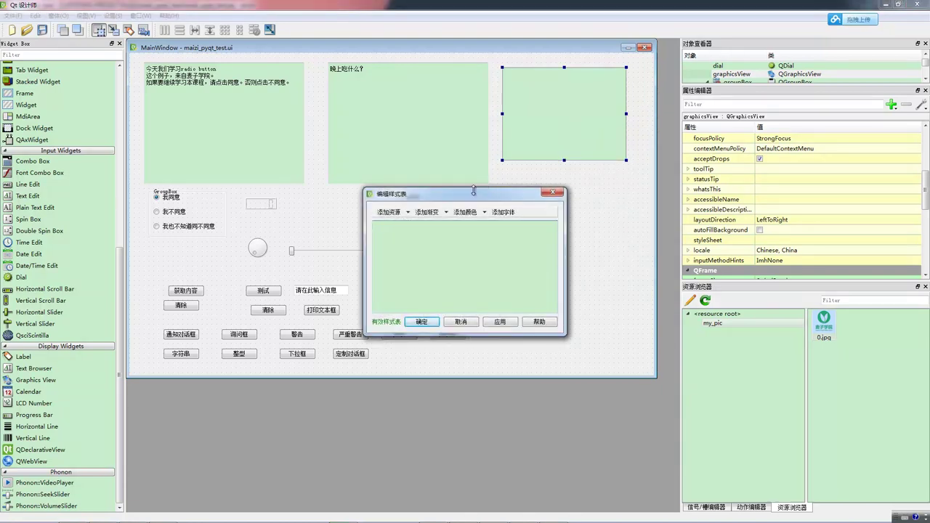
left_click_drag(472, 196, 470, 131)
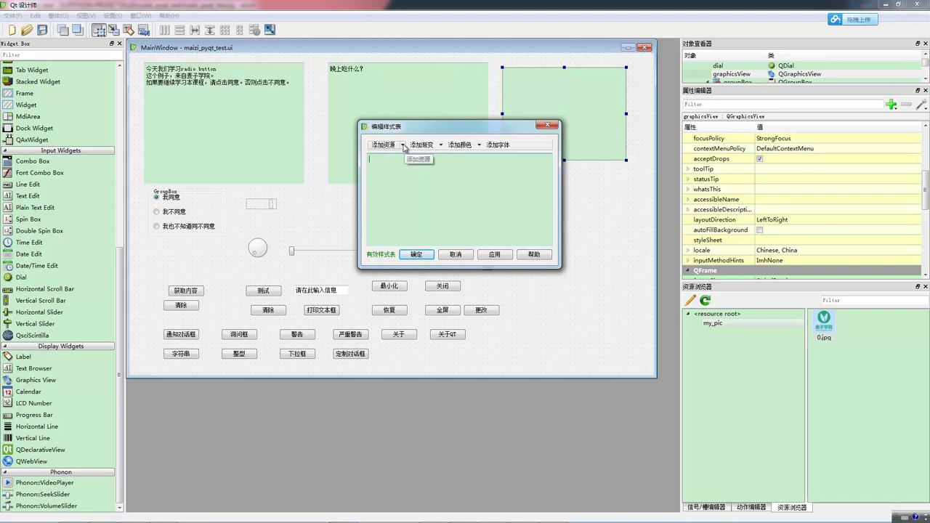
left_click(402, 146)
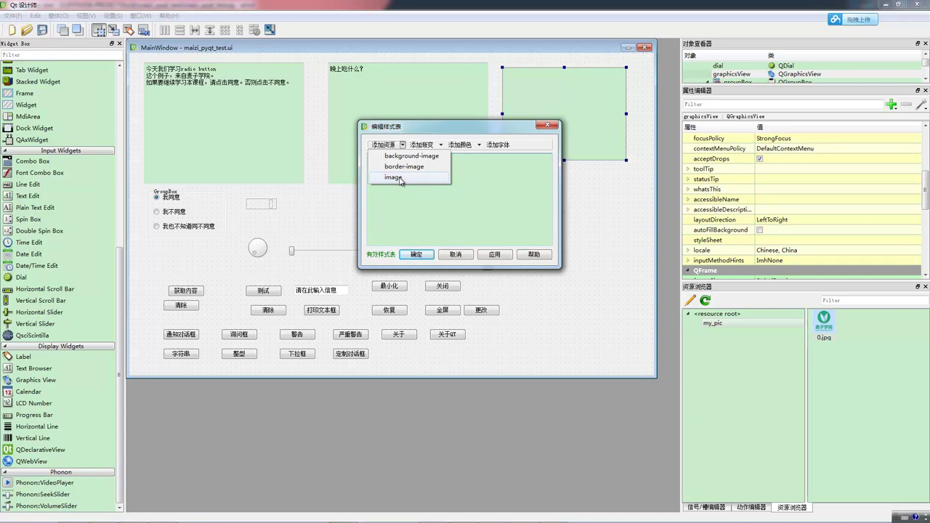
left_click(406, 167)
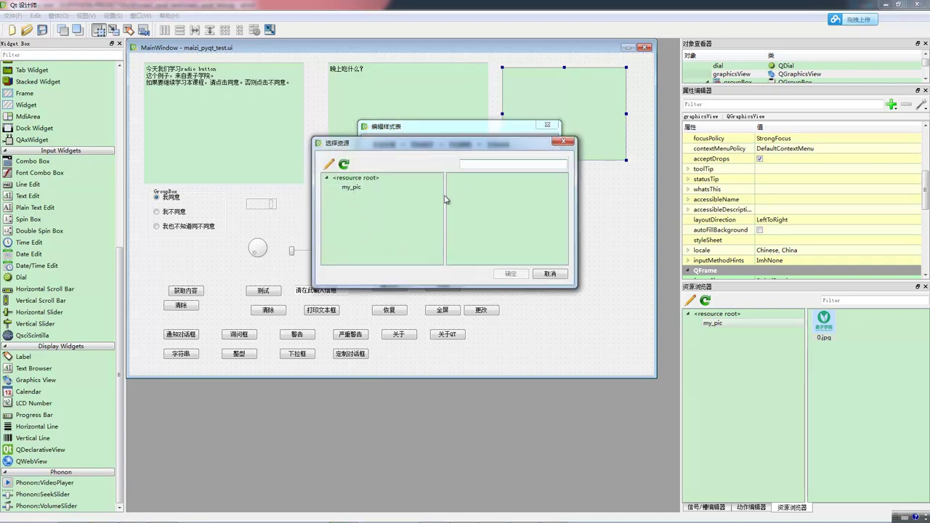
mouse_move(439, 147)
left_mouse_down()
mouse_move(441, 171)
mouse_move(444, 157)
left_mouse_up()
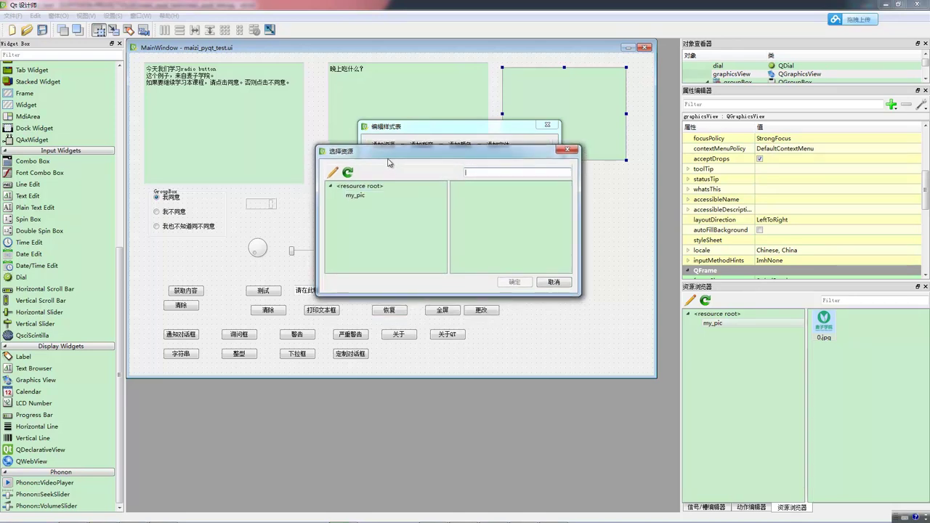
mouse_move(404, 157)
left_mouse_down()
mouse_move(403, 178)
mouse_move(405, 154)
left_mouse_up()
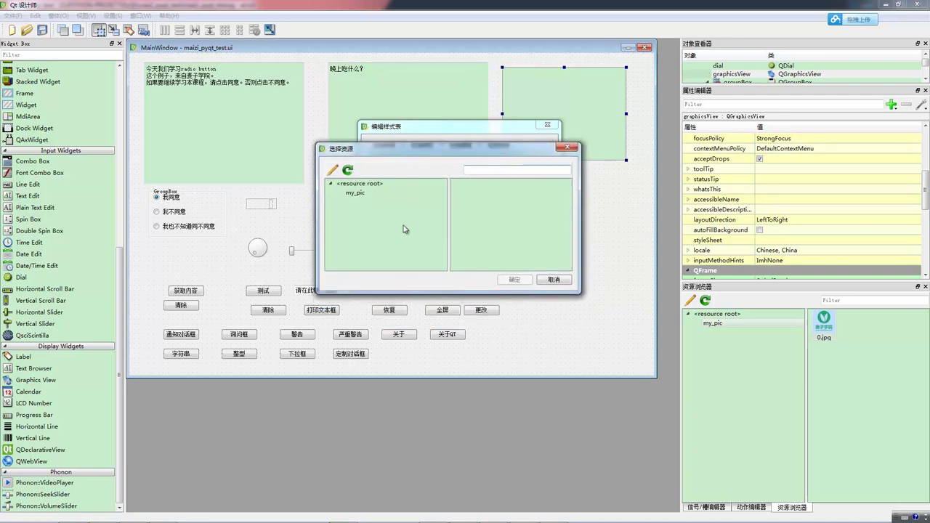
left_click(361, 194)
left_click(463, 195)
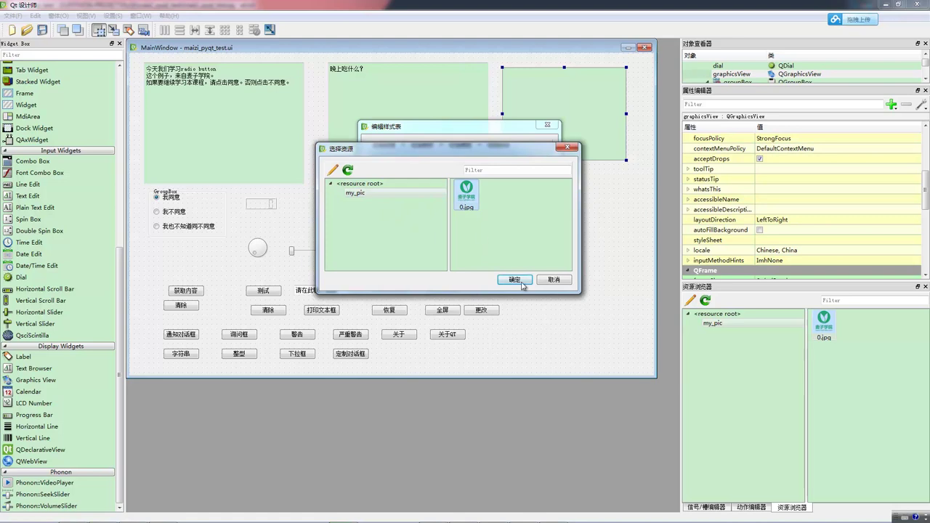
left_click(514, 280)
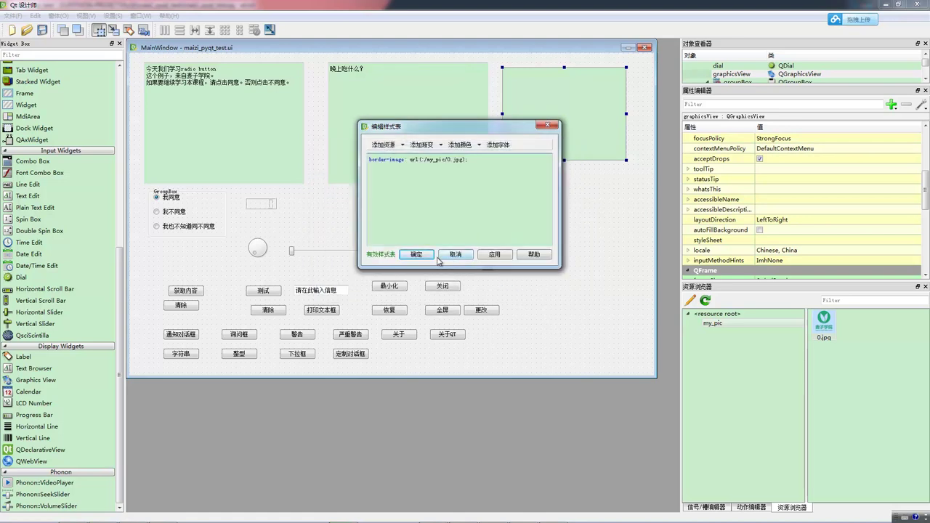
left_click(421, 256)
left_click(571, 259)
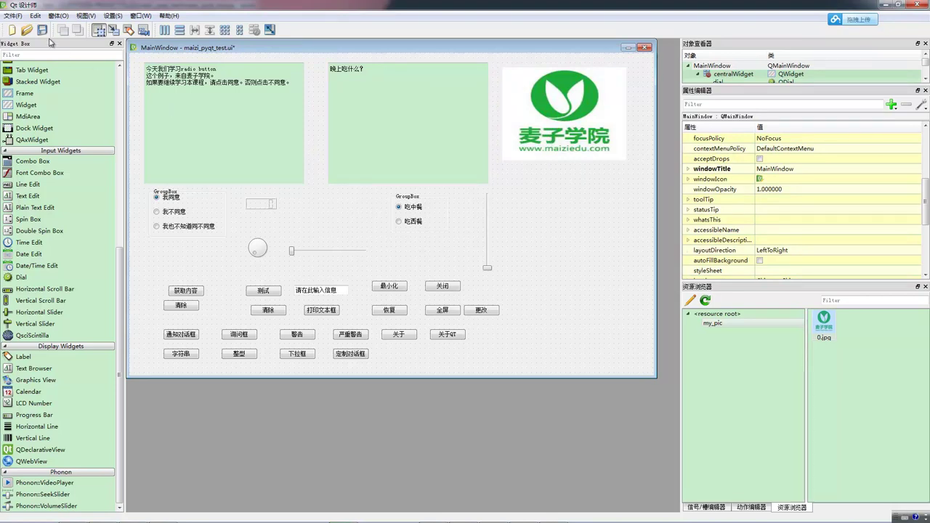
Save the form, switch to eric4 and compile maizi_pyqt_test.ui
mouse_move(29, 519)
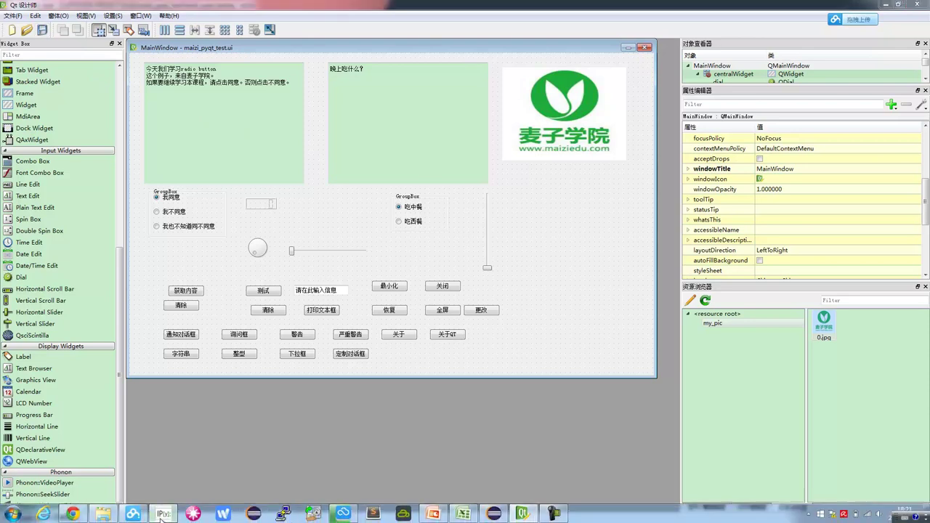
left_click(164, 518)
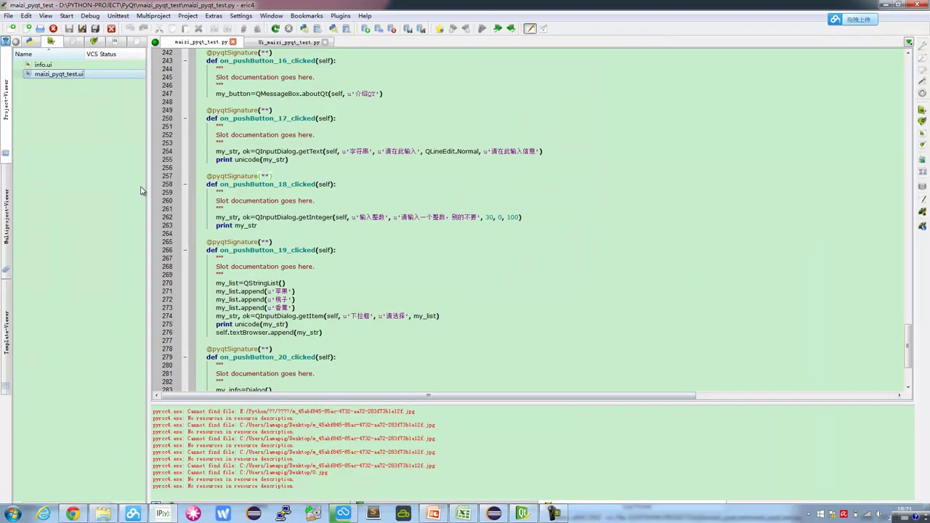
right_click(64, 76)
left_click(86, 69)
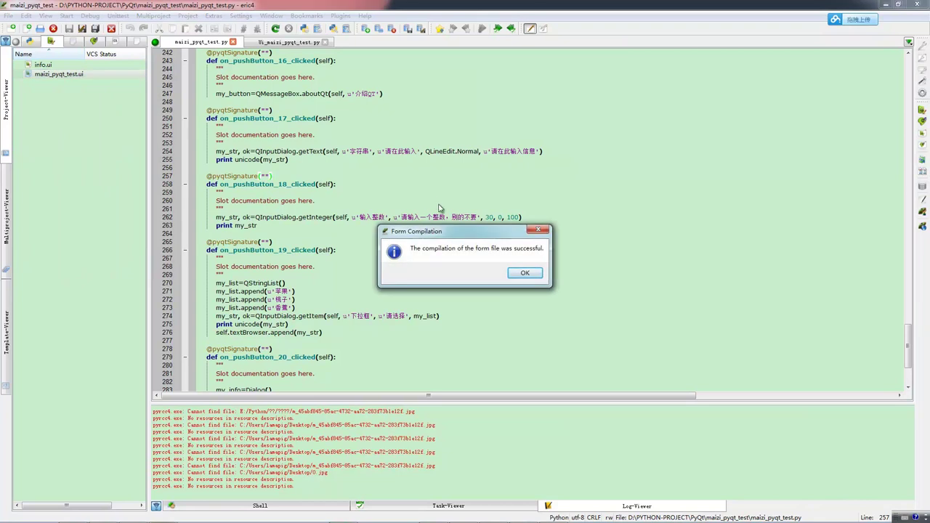
left_click(524, 272)
Run the maizi_pyqt_test.py script with the default run options and break at the raised exception
left_click(30, 41)
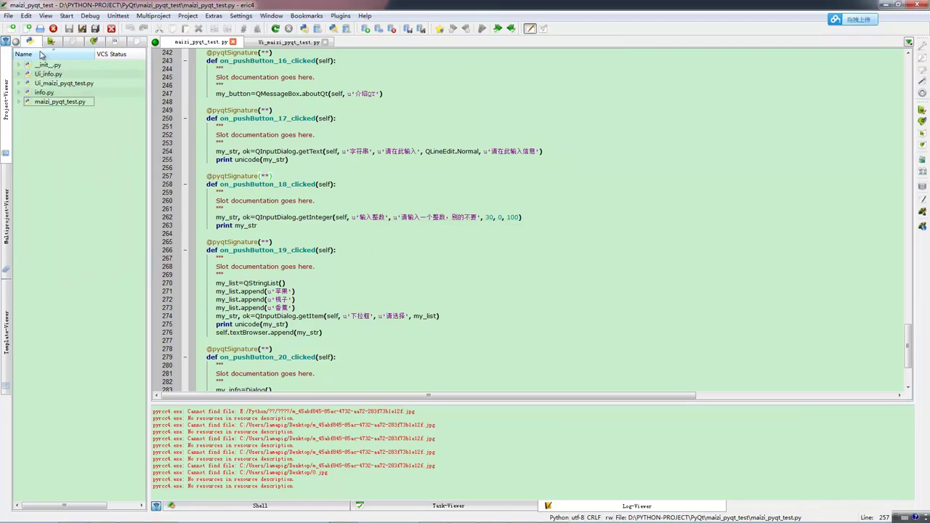
left_click(370, 233)
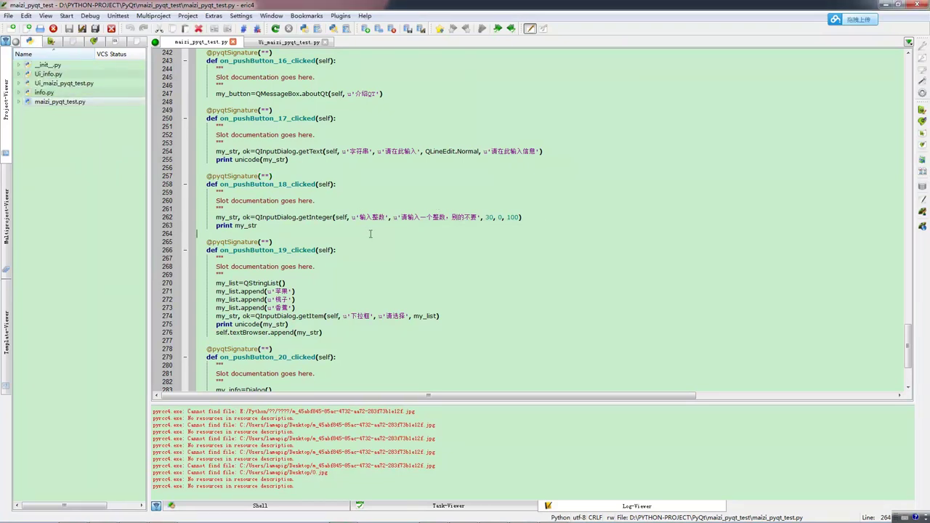
key("F2")
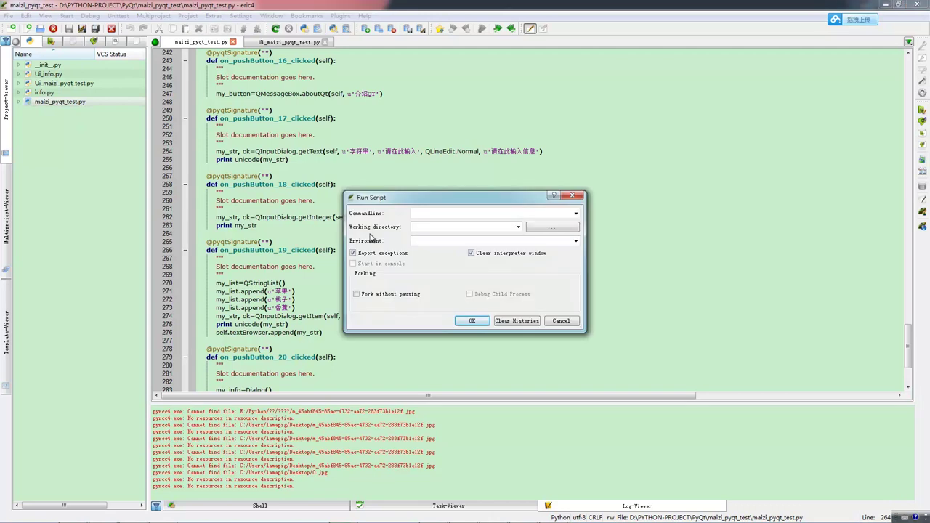
left_click(473, 319)
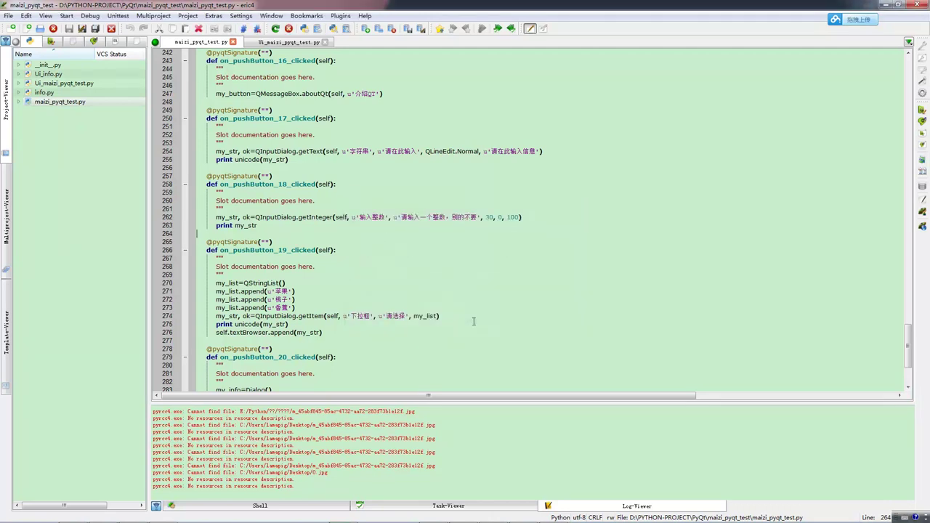
left_click(523, 279)
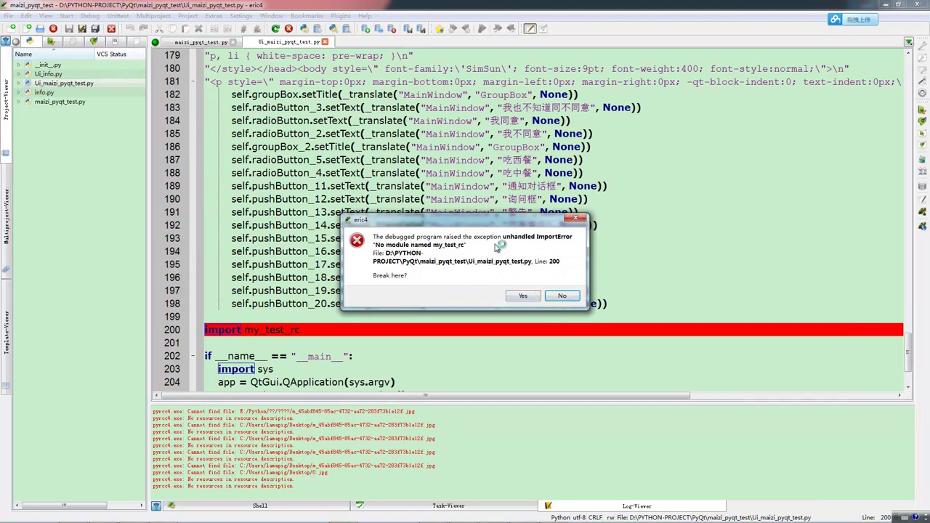
left_click_drag(476, 224, 470, 205)
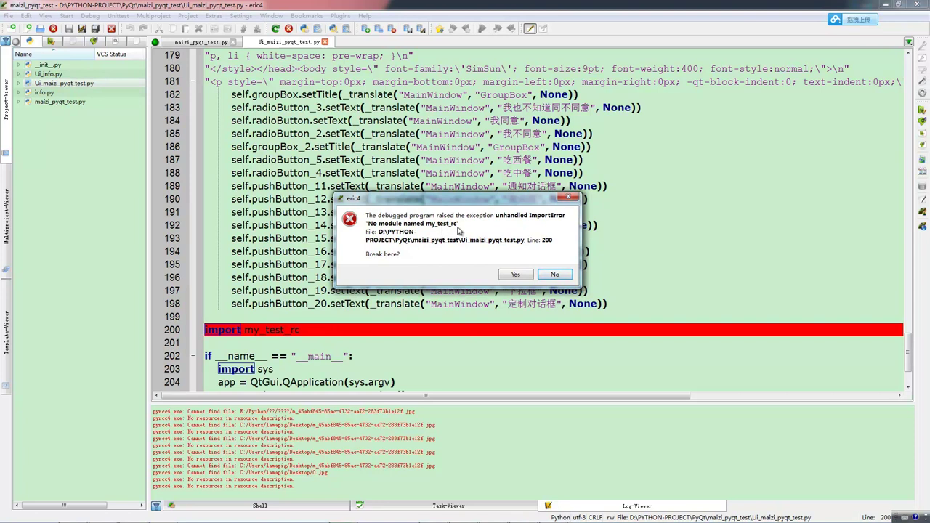
left_click(515, 275)
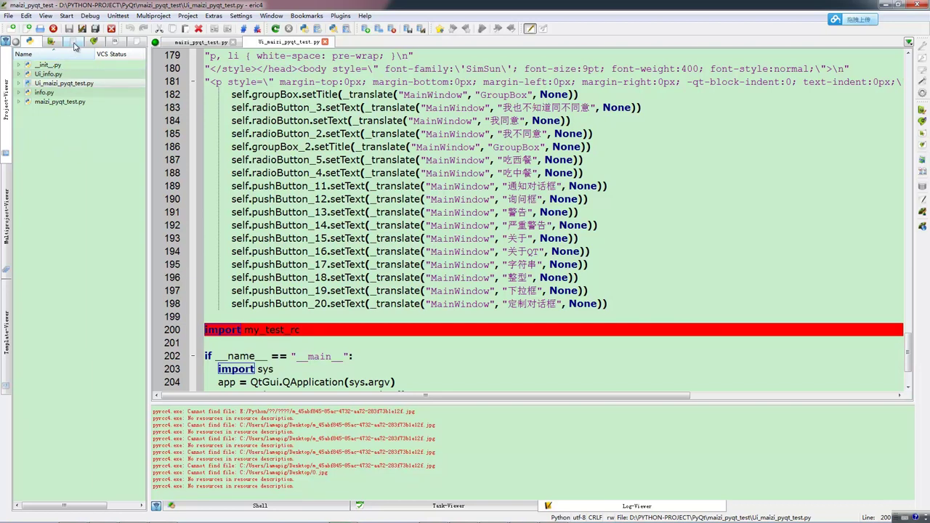
Add the resource file my_test.qrc from the maizi_pyqt_test folder to the project's resources
left_click(75, 44)
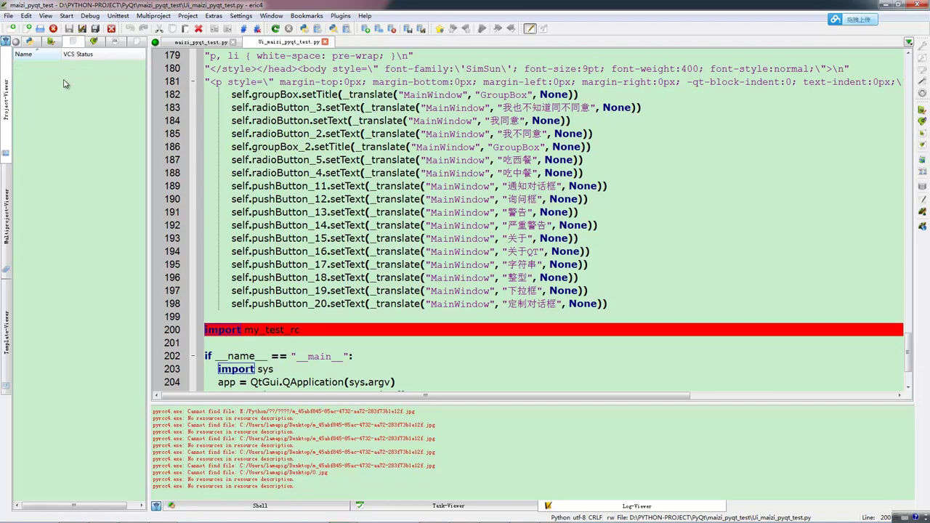
right_click(62, 80)
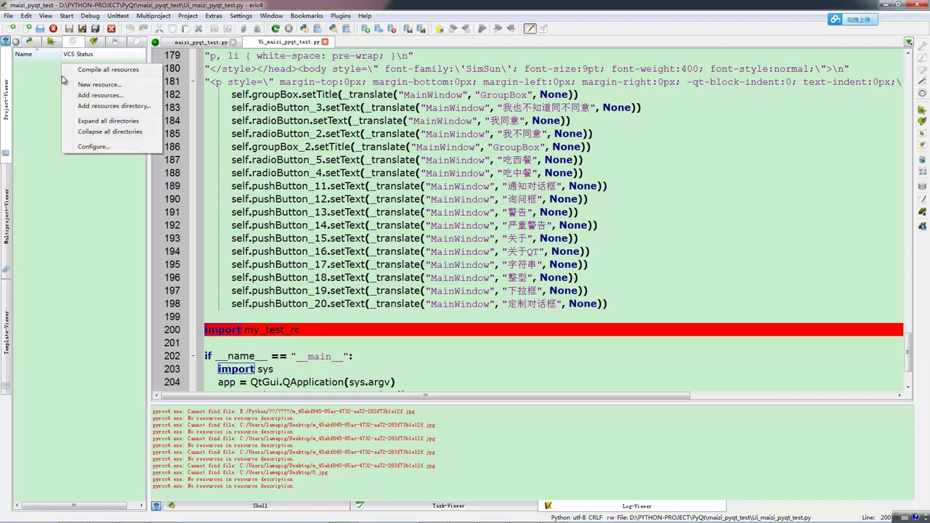
left_click(102, 100)
left_click_drag(493, 237, 414, 117)
left_click(513, 183)
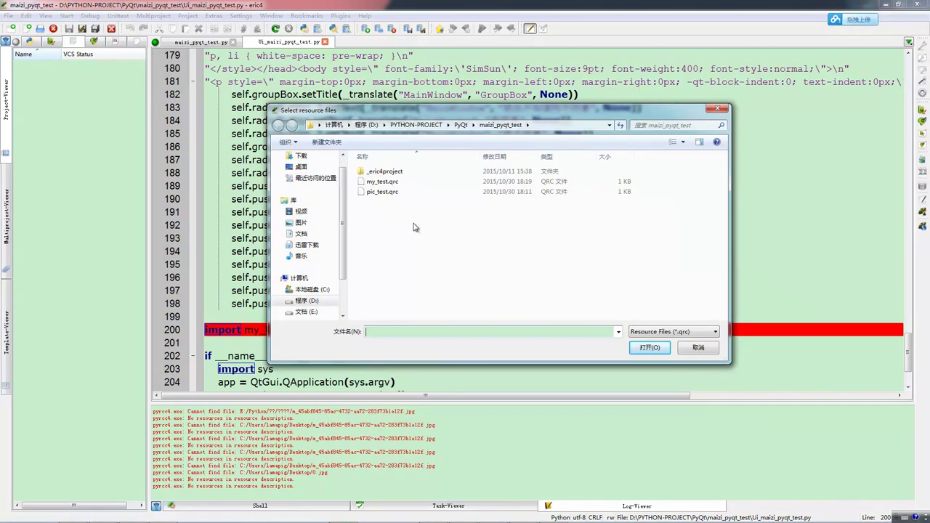
left_click(392, 182)
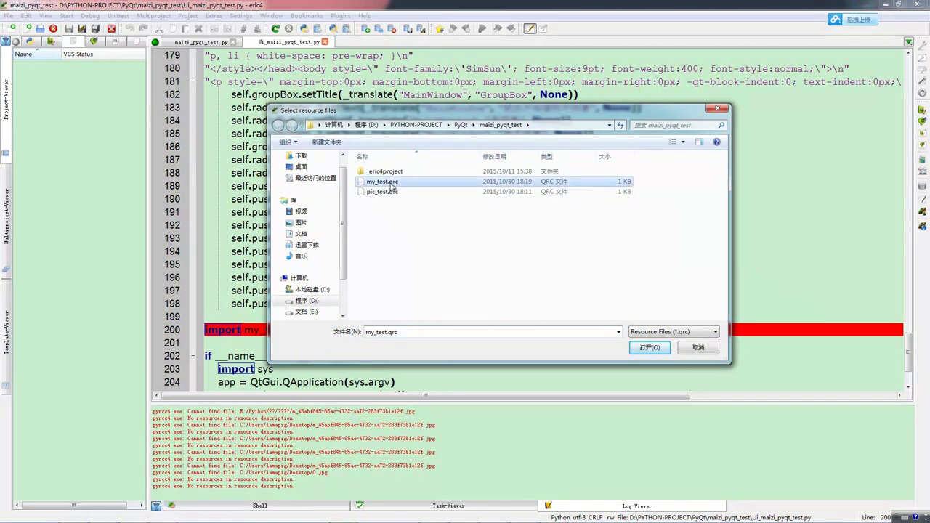
left_click(643, 348)
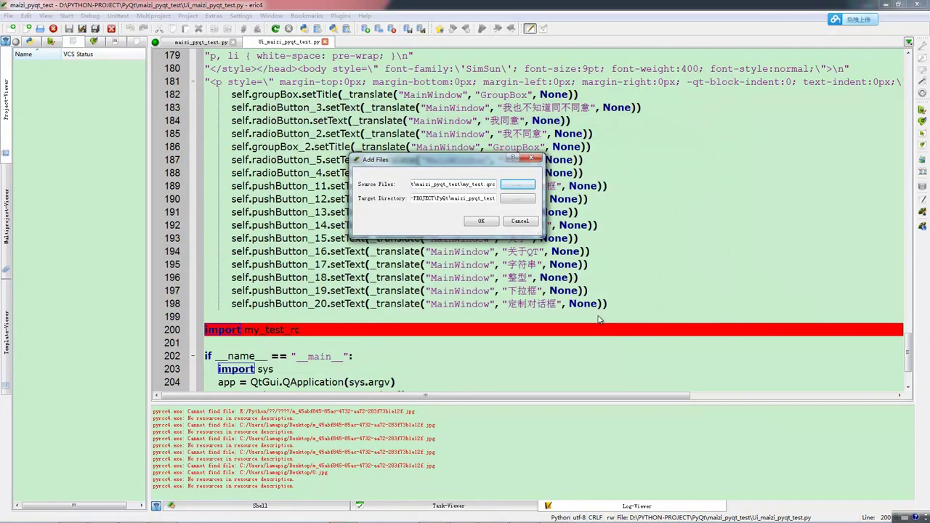
left_click(485, 239)
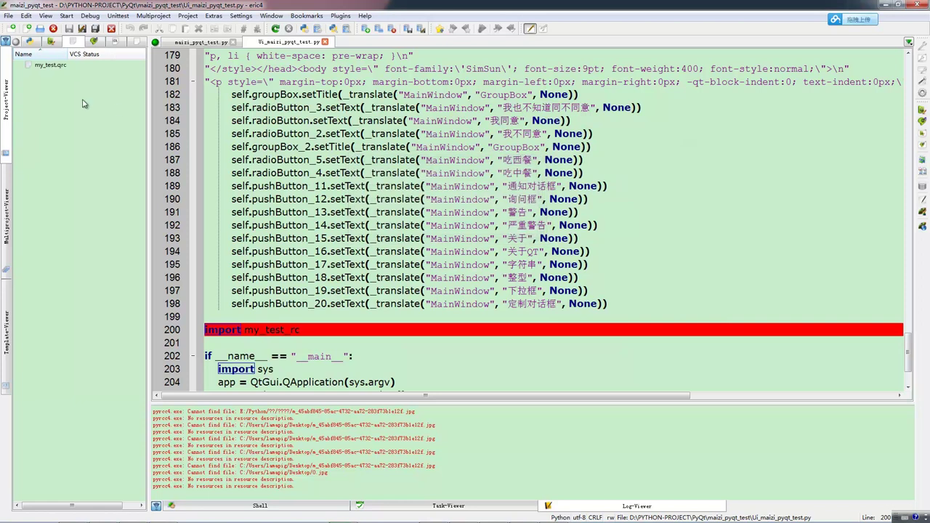
Compile the my_test.qrc resource and close the compilation message
left_click(52, 67)
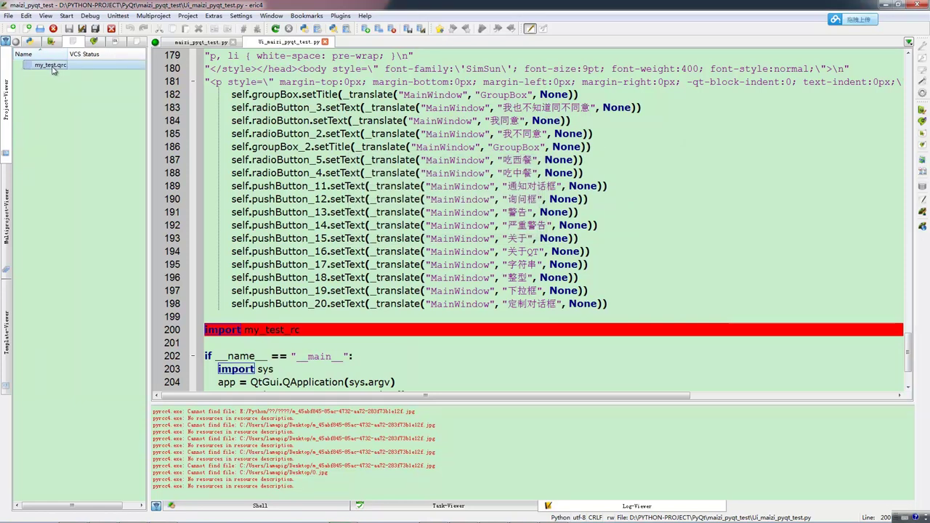
right_click(52, 65)
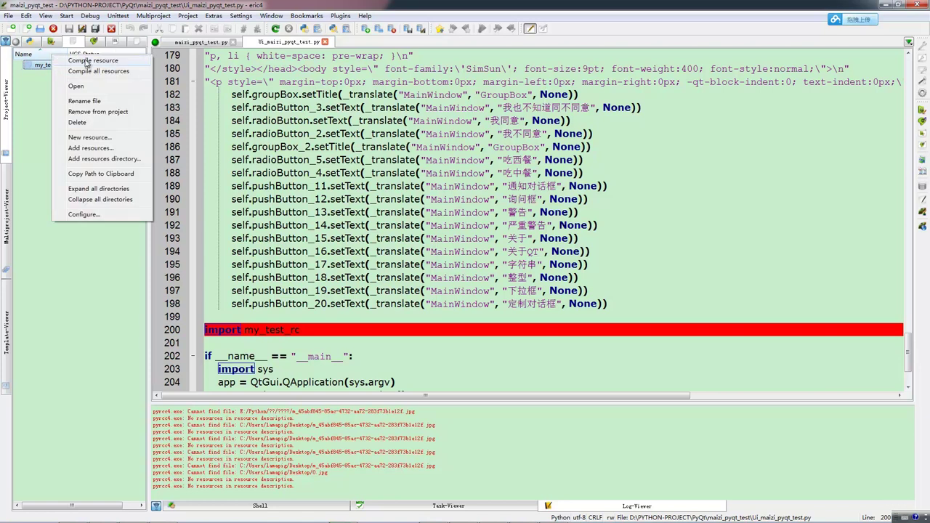
left_click(87, 62)
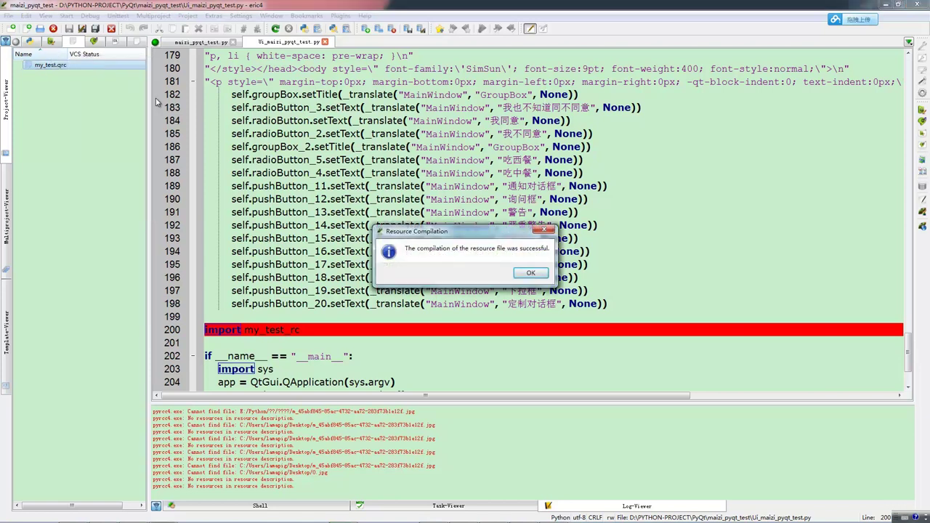
left_click(530, 274)
Open the compiled resource module my_test_rc.py from the project sources and view its code
left_click(31, 43)
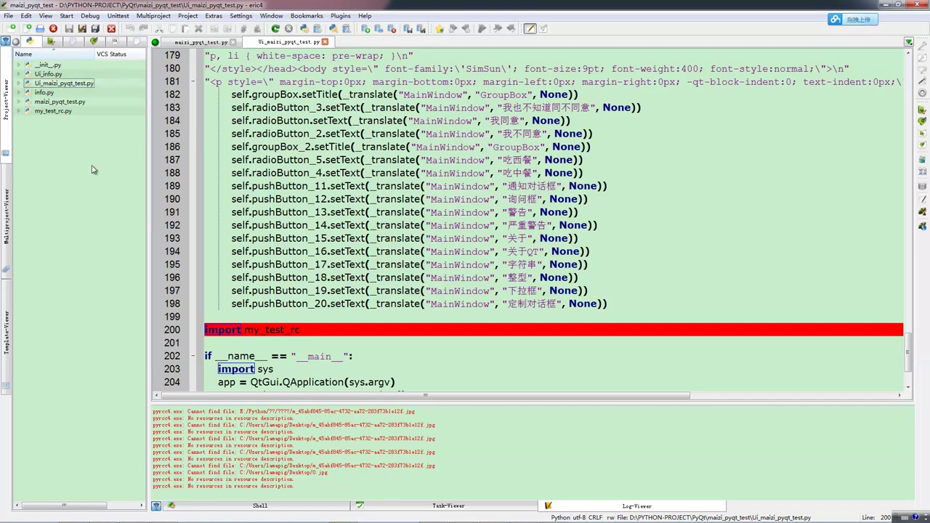
left_click(59, 114)
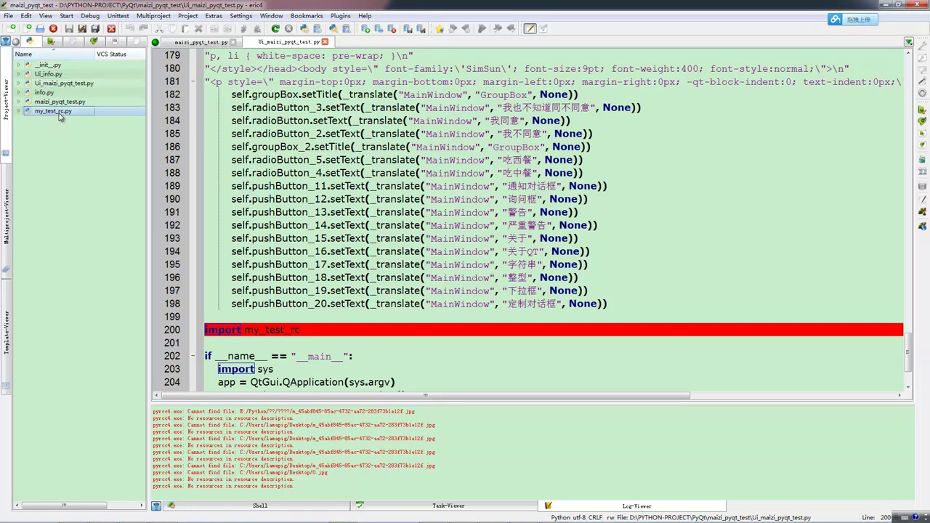
double_click(58, 113)
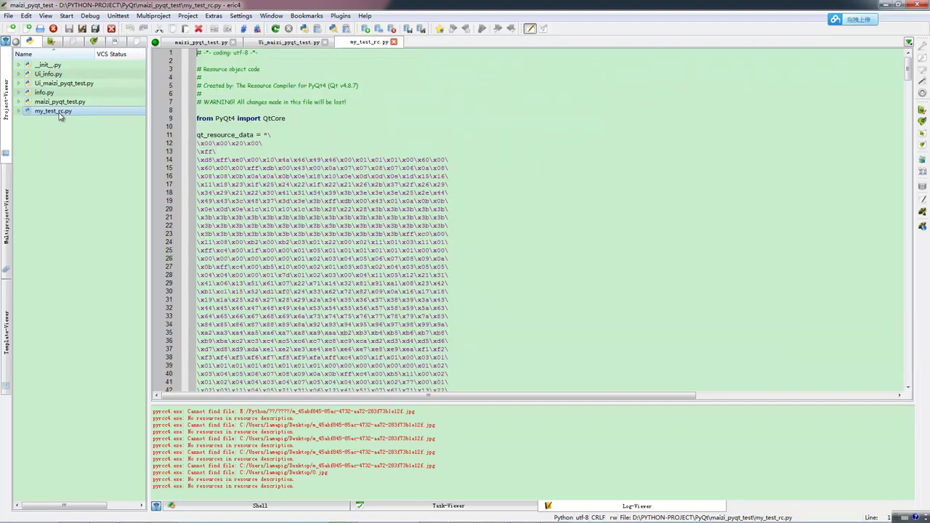
left_click(520, 195)
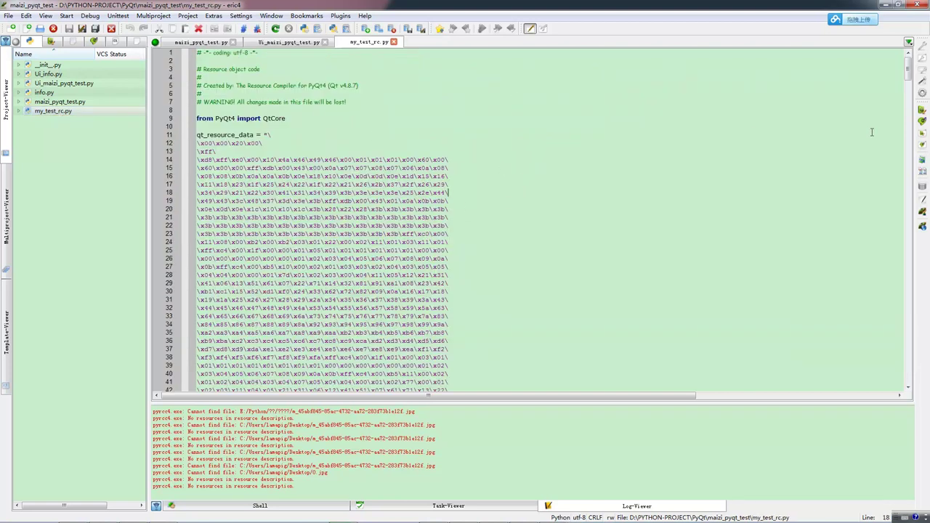